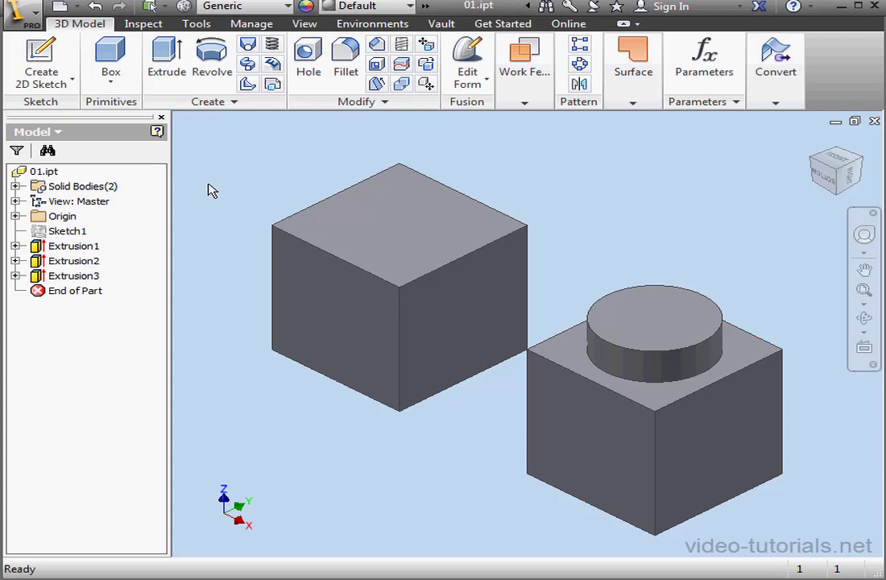
# - Show the Material Browser for 01.ipt and its library management options, cancelling Open Existing Library
pyautogui.click(183, 7)
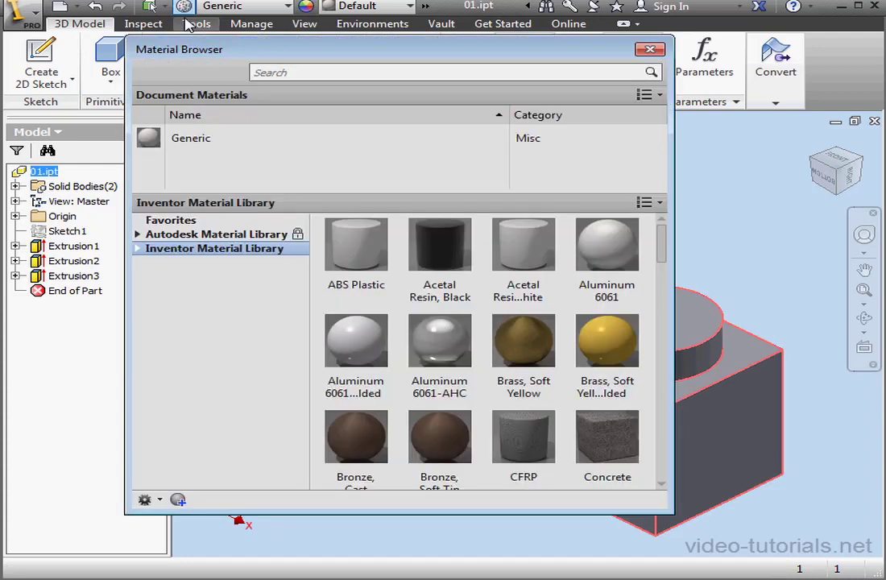
pyautogui.click(160, 500)
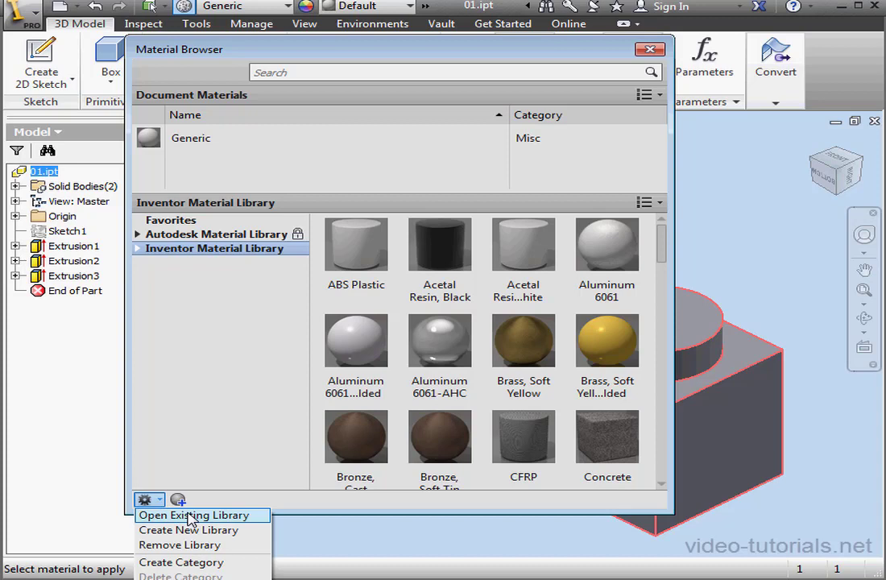
pyautogui.click(190, 515)
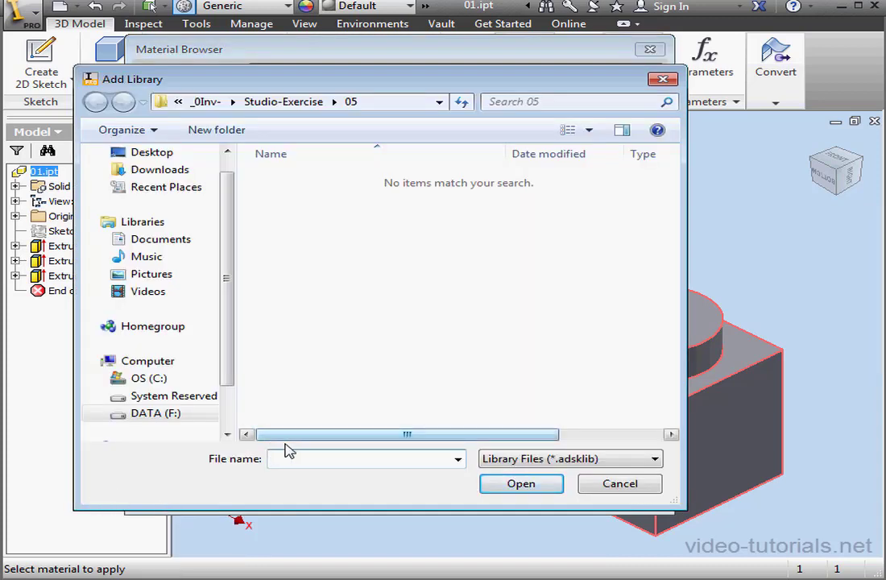
pyautogui.click(620, 484)
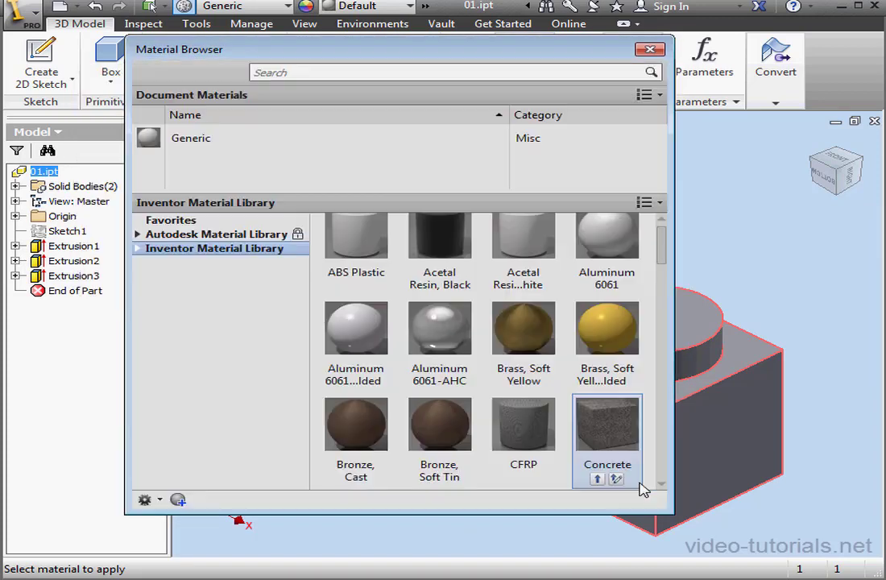
pyautogui.click(160, 500)
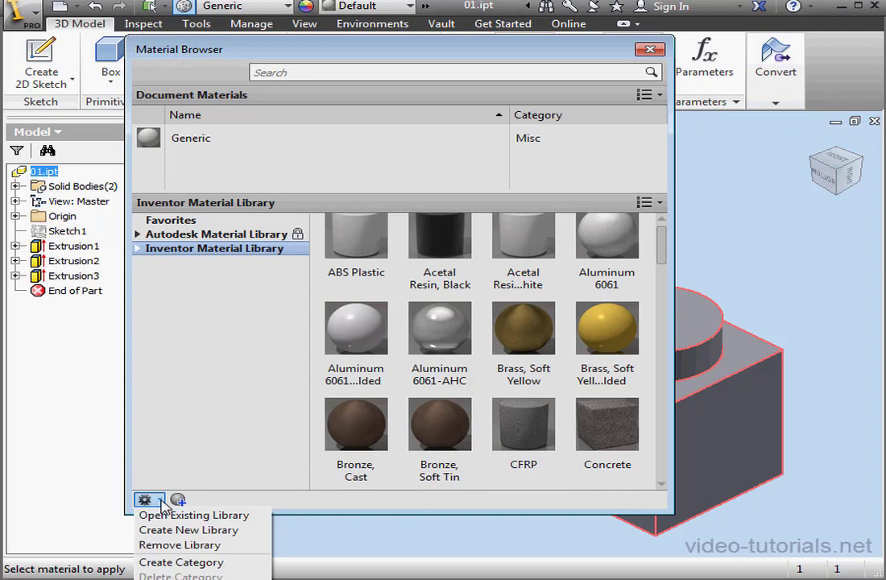
# - Create a new empty material library file named ML.adsklib in folder 05
pyautogui.click(201, 531)
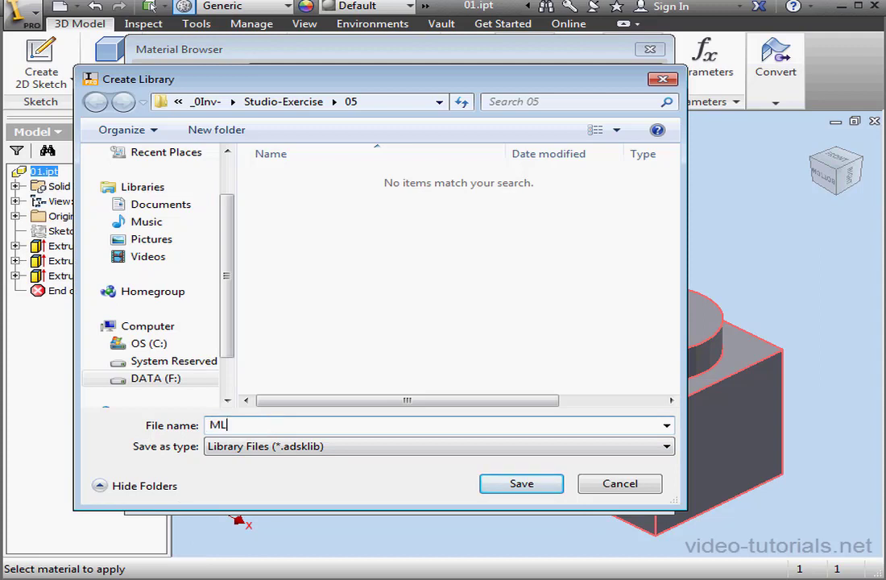
pyautogui.write('ML')
pyautogui.click(520, 483)
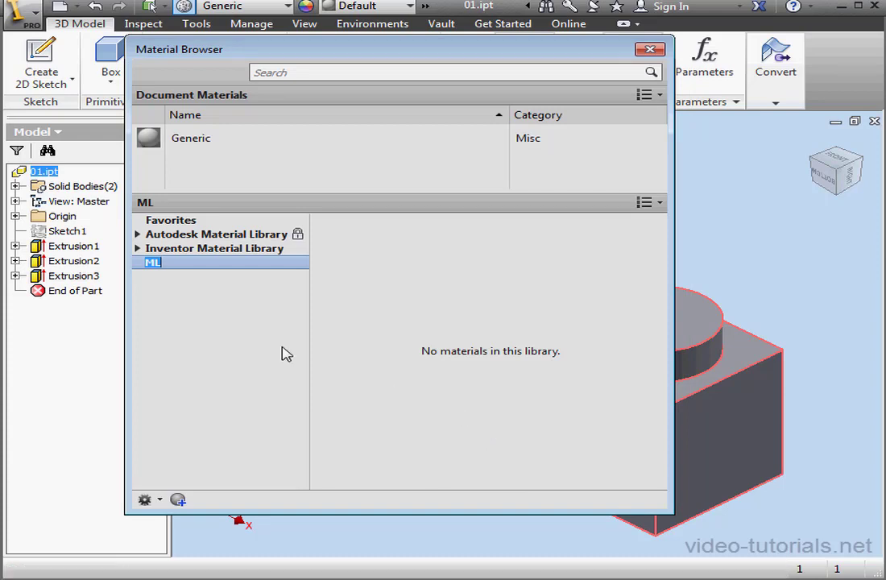
# - Add two new categories to the ML library, naming them Category-01 and Category-02
pyautogui.rightClick(158, 263)
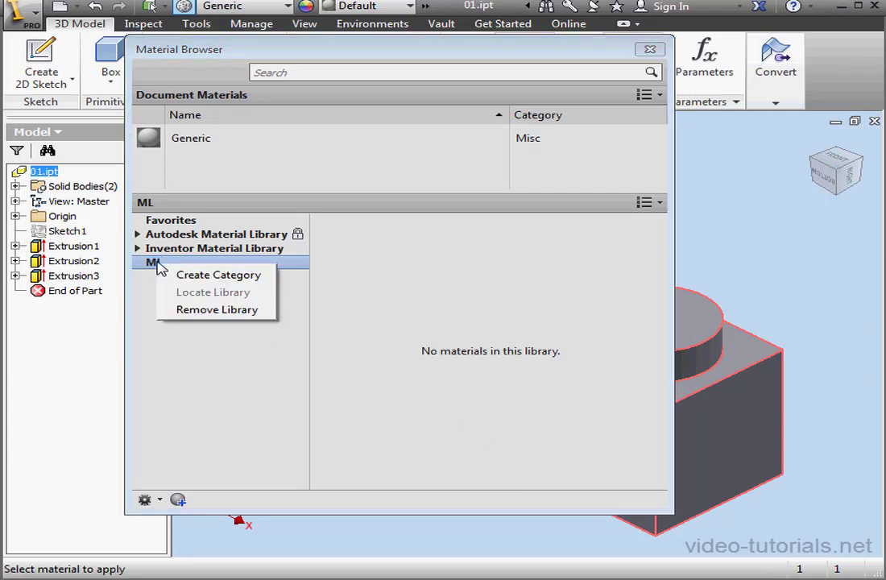
pyautogui.click(191, 275)
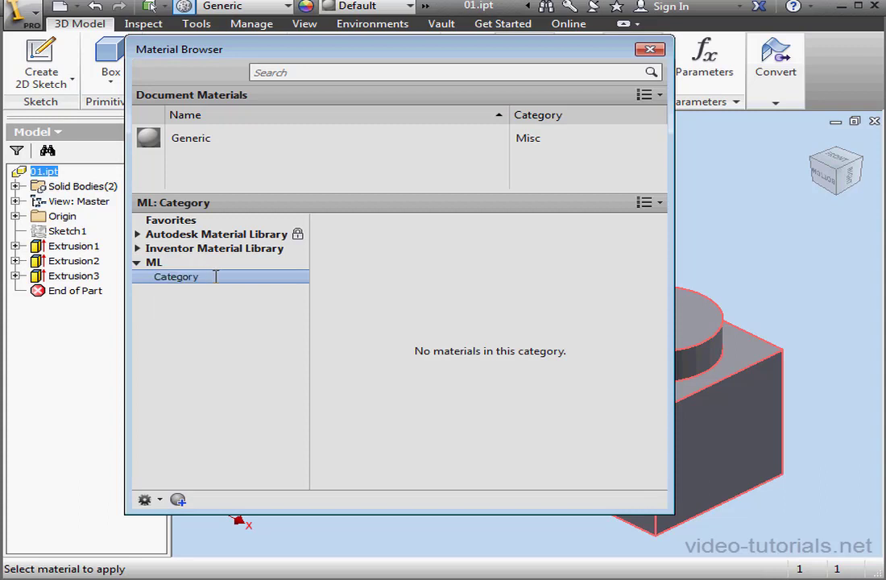
pyautogui.write('-01')
pyautogui.press('Return')
pyautogui.rightClick(193, 277)
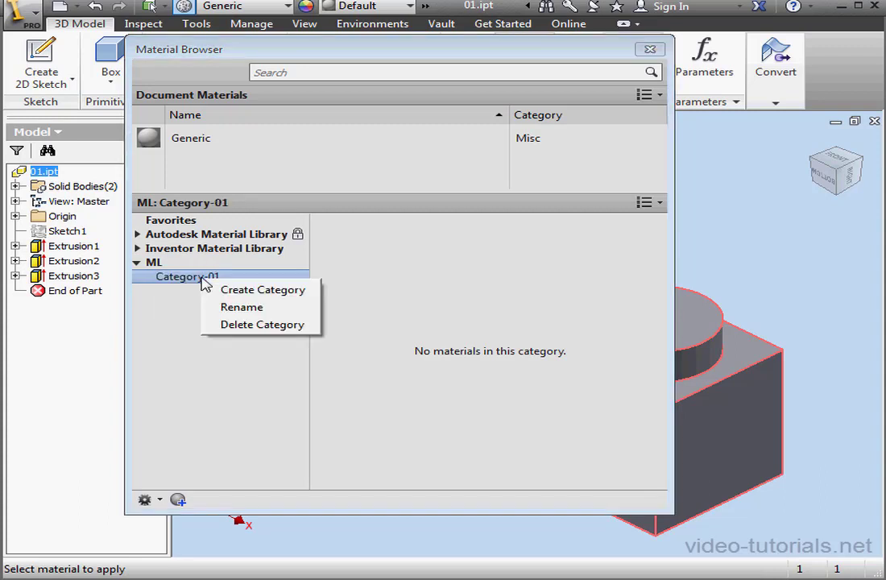
pyautogui.click(286, 291)
pyautogui.click(202, 276)
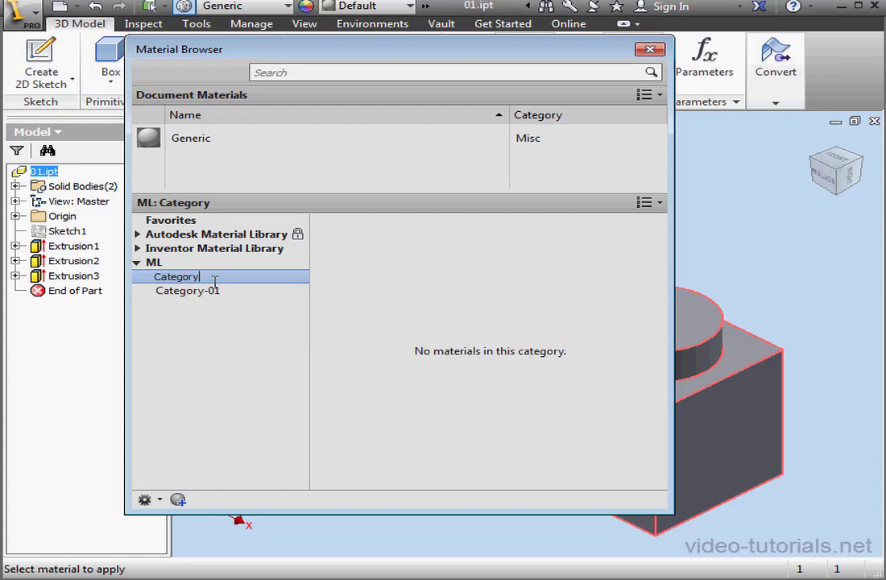
pyautogui.write('-02')
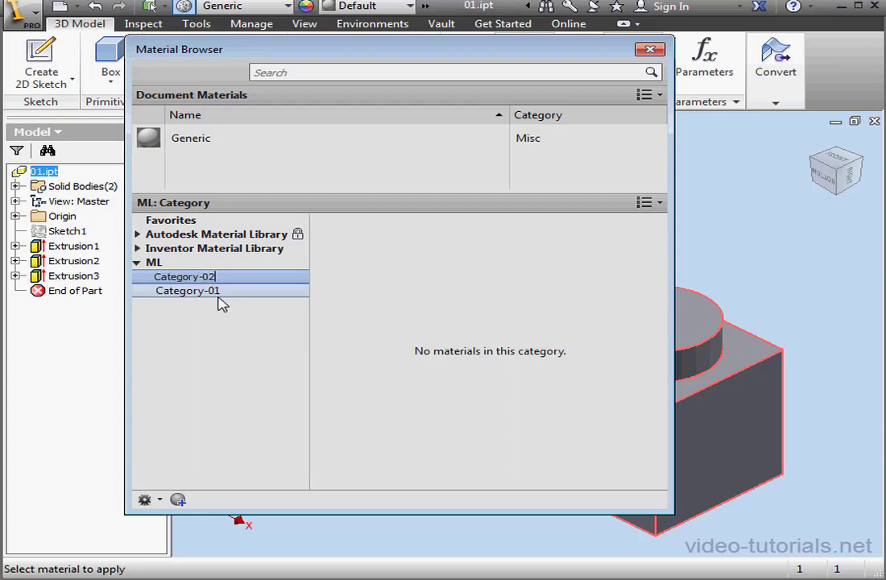
pyautogui.press('Return')
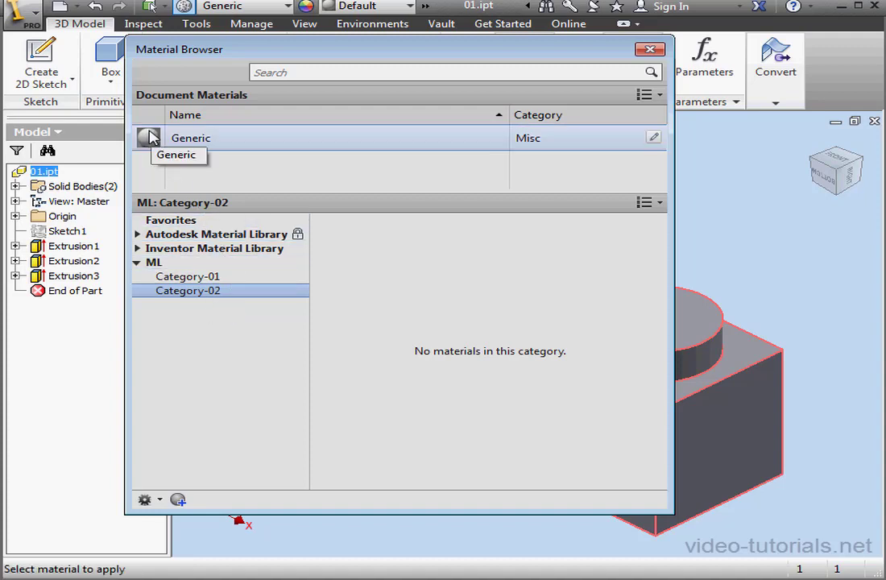
# - Copy Generic from Document Materials and ABS Plastic from the Inventor Material Library into ML's Category-01
pyautogui.moveTo(152, 139); pyautogui.dragTo(198, 279)
pyautogui.click(202, 277)
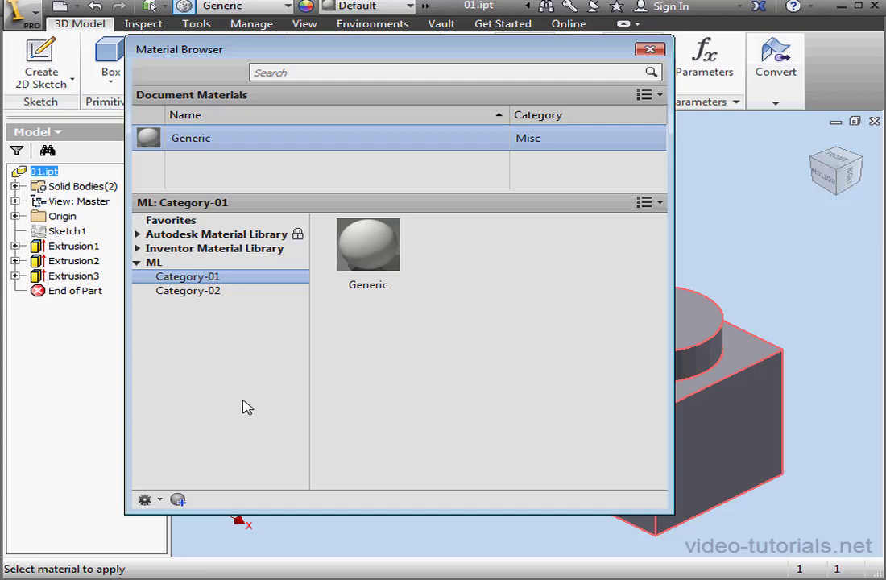
pyautogui.click(265, 250)
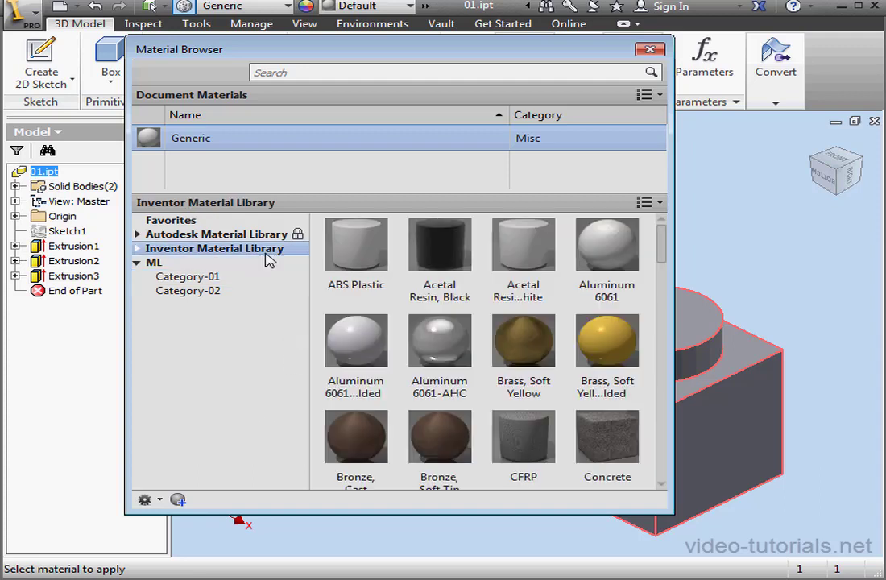
pyautogui.moveTo(366, 249)
pyautogui.moveTo(367, 243); pyautogui.dragTo(187, 279)
pyautogui.click(212, 280)
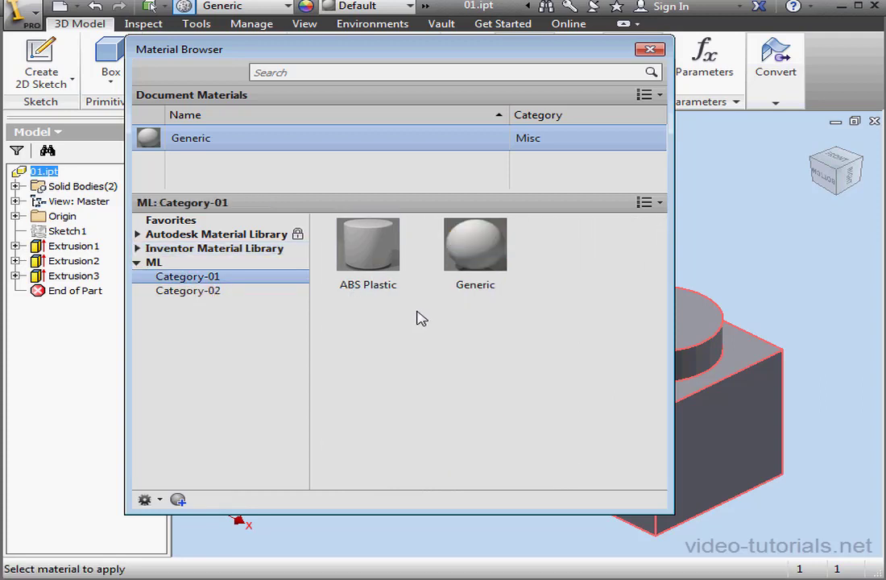
# - Add Acetal Resin, Black to ML > Category-01 and confirm the category lists three materials
pyautogui.click(264, 249)
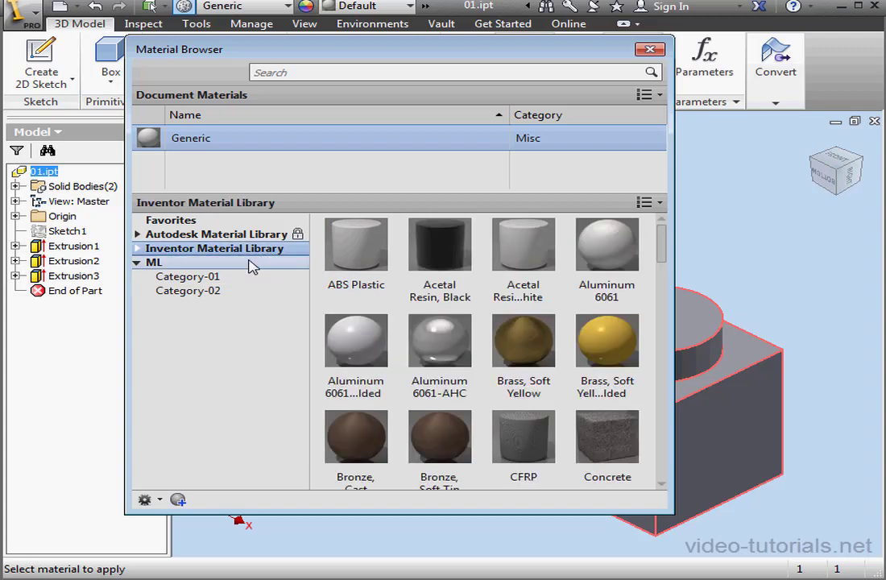
pyautogui.rightClick(450, 249)
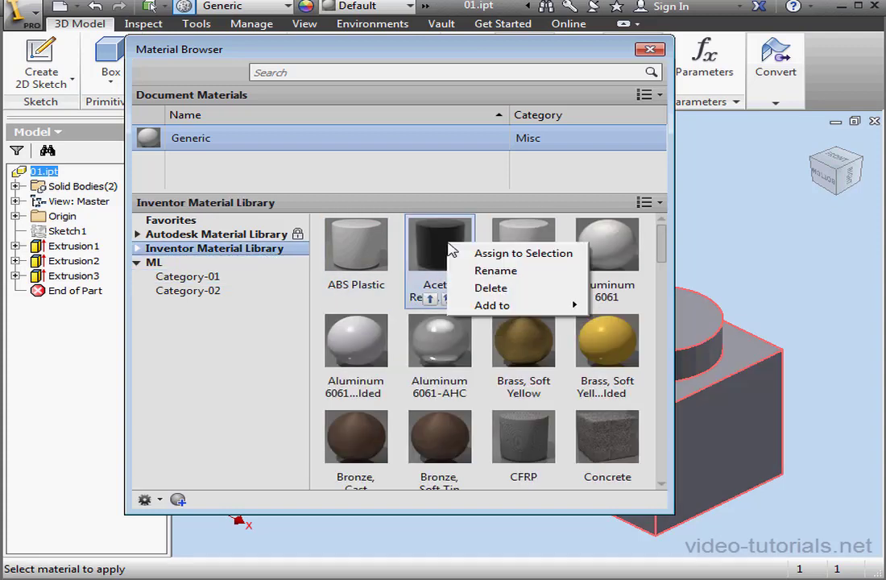
pyautogui.moveTo(515, 308)
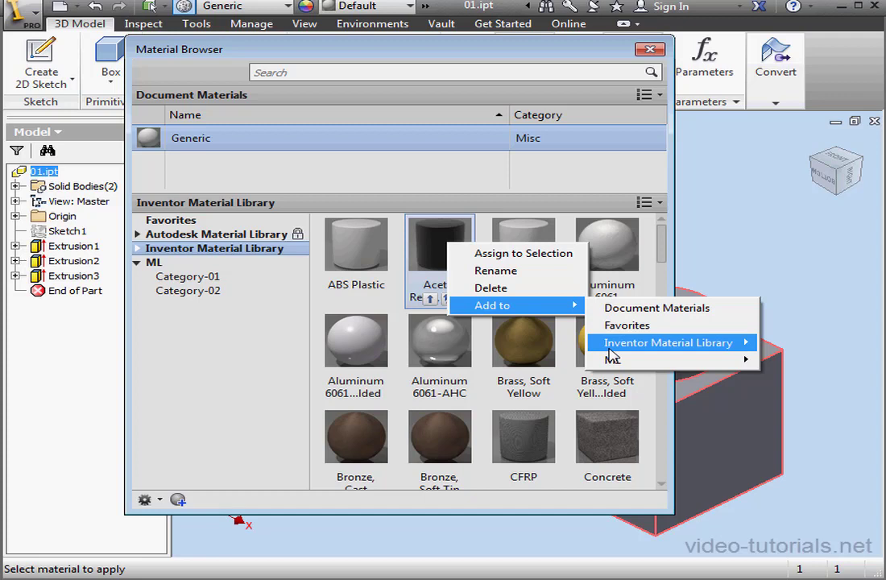
pyautogui.moveTo(624, 362)
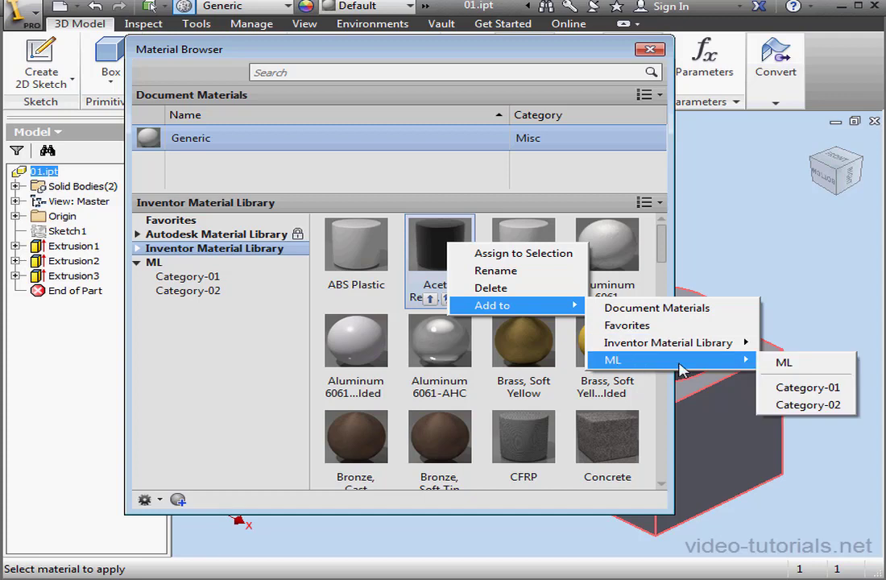
pyautogui.click(830, 389)
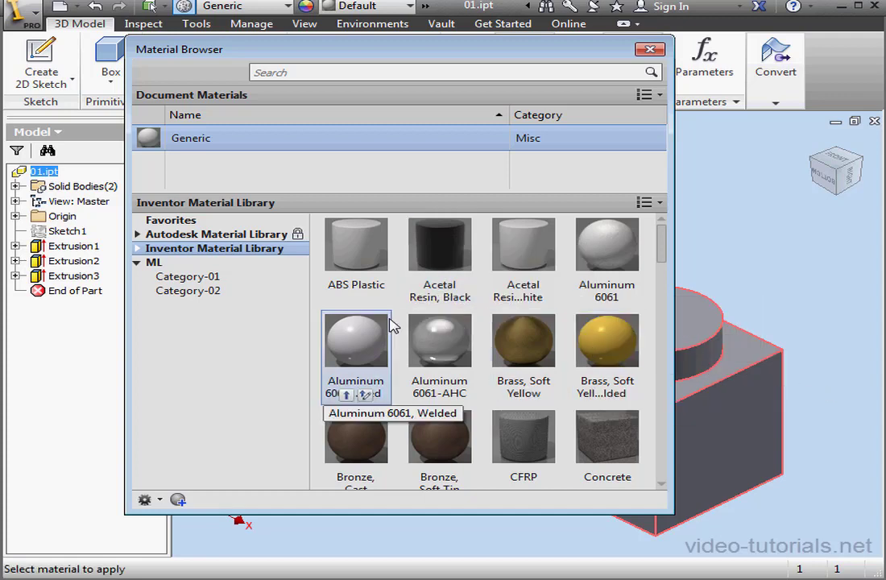
pyautogui.click(216, 278)
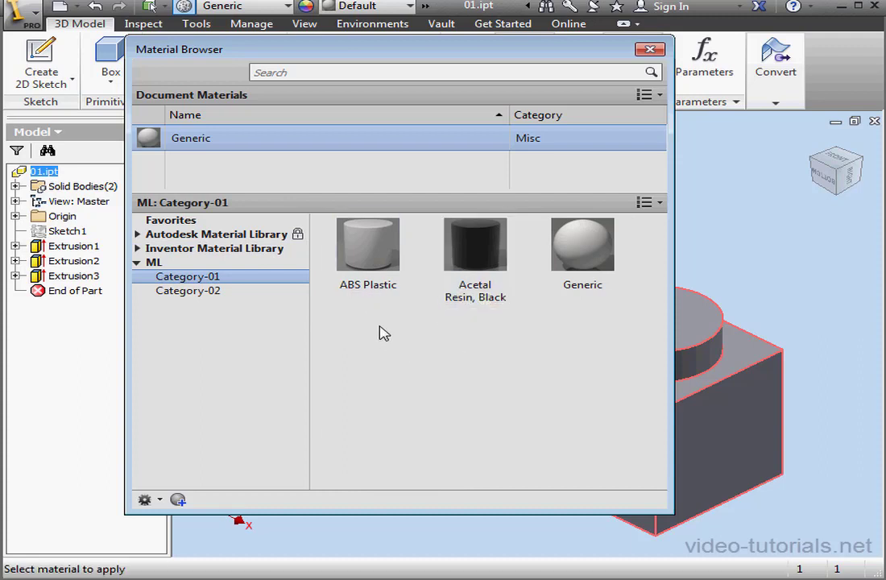
# - Close the Material Browser and the 01.ipt part, then bring up the Projects dialog
pyautogui.click(649, 49)
pyautogui.click(653, 104)
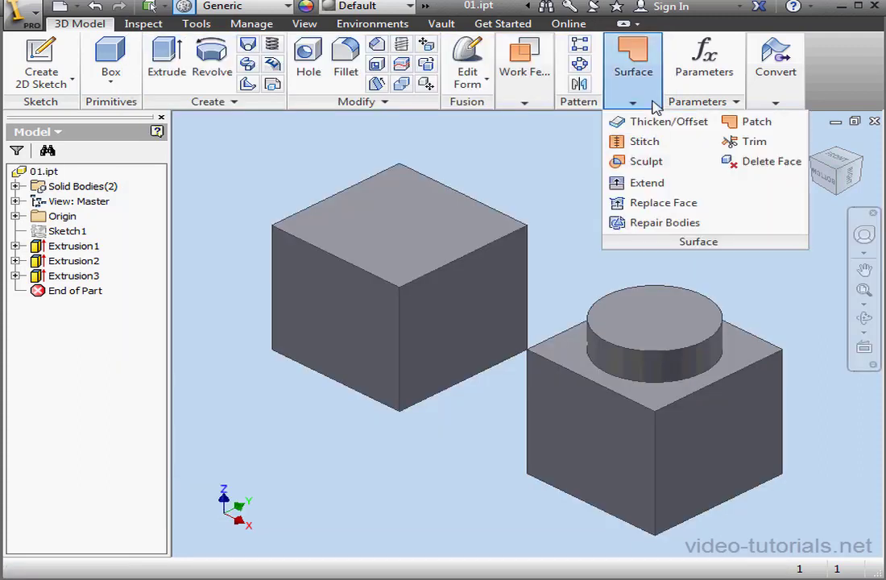
pyautogui.click(875, 121)
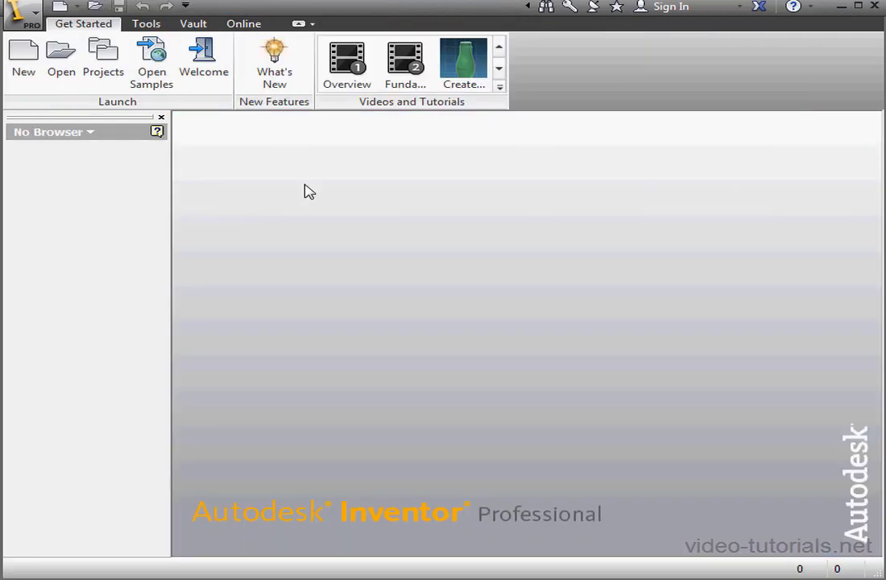
pyautogui.click(105, 58)
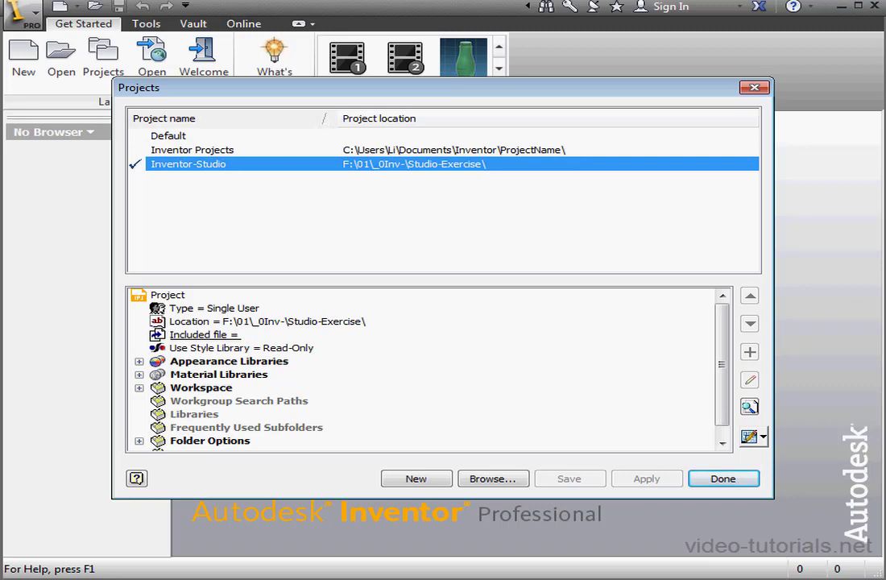
# - Walk a new single-user project through the wizard to Select Libraries, then cancel without creating it
pyautogui.click(438, 483)
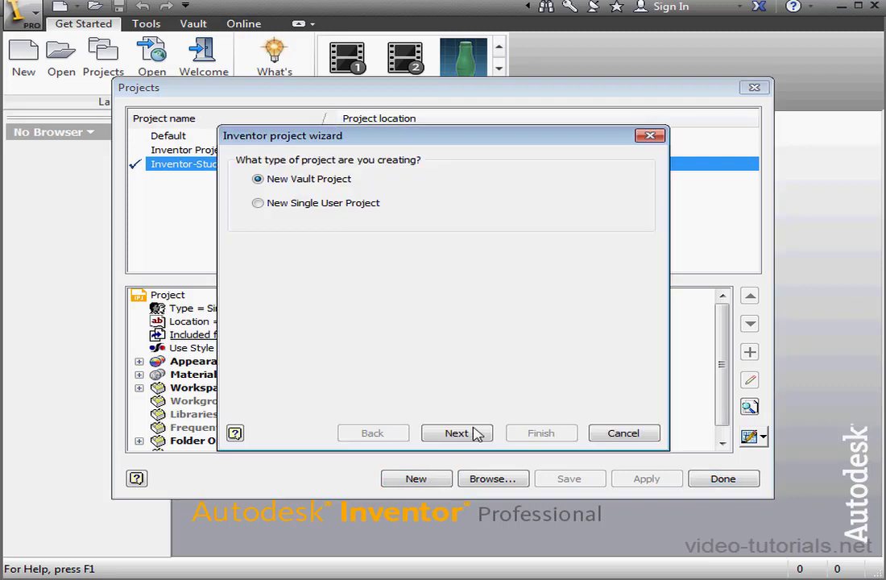
pyautogui.click(257, 202)
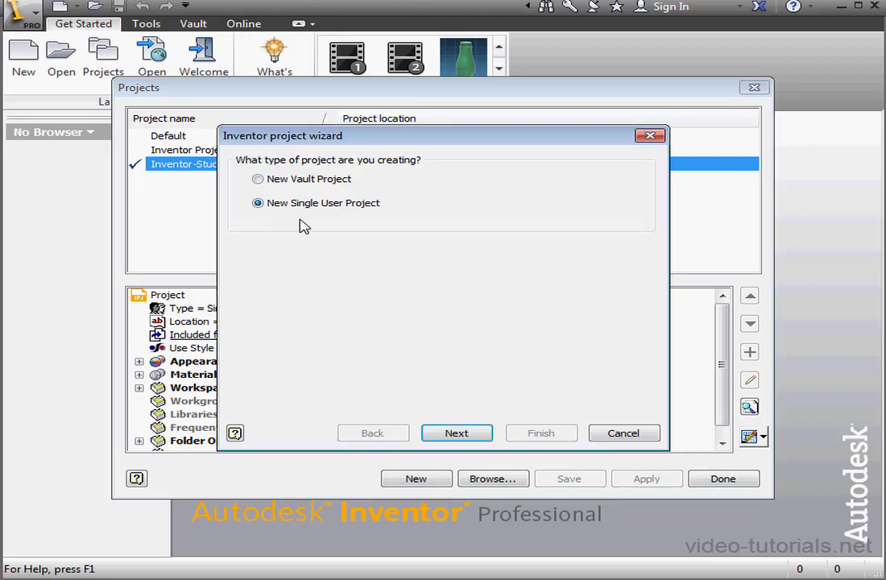
pyautogui.click(481, 435)
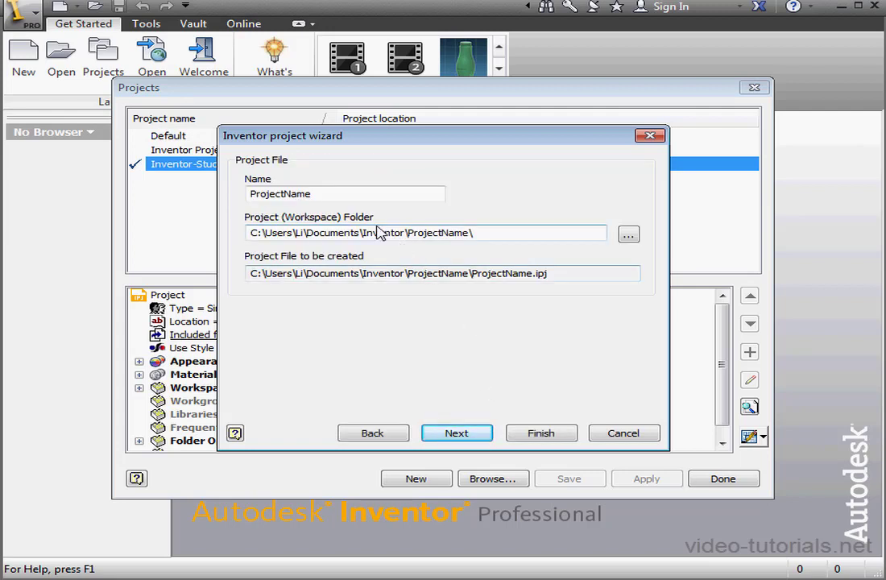
pyautogui.moveTo(331, 194); pyautogui.dragTo(229, 191)
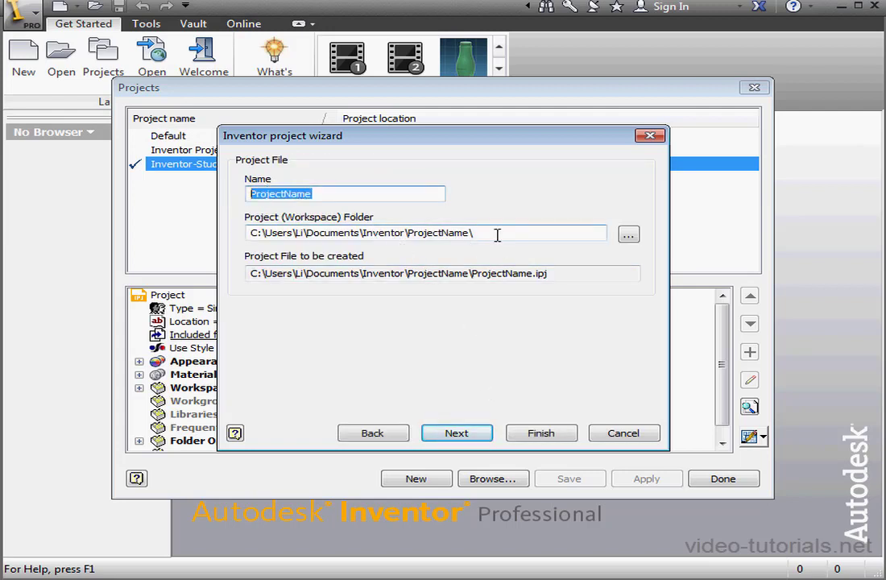
pyautogui.moveTo(497, 234); pyautogui.dragTo(247, 233)
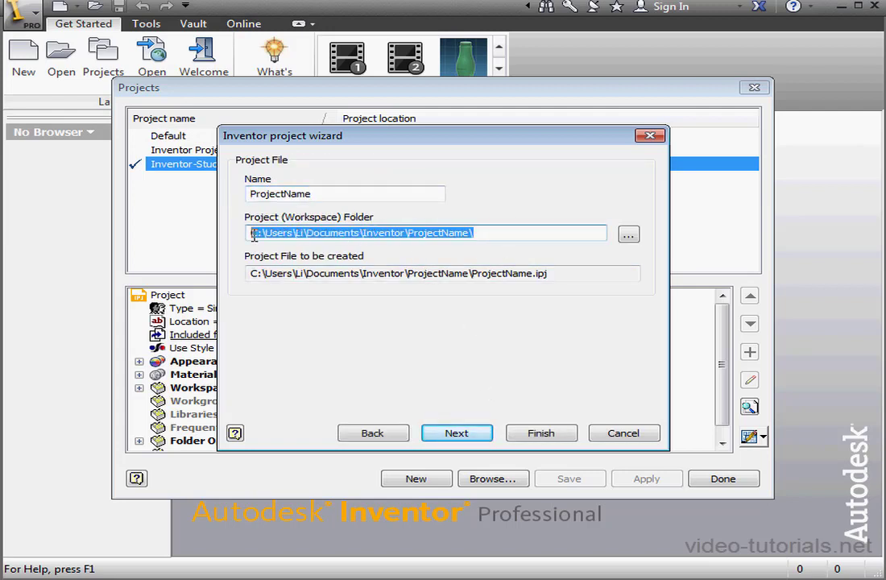
pyautogui.click(456, 433)
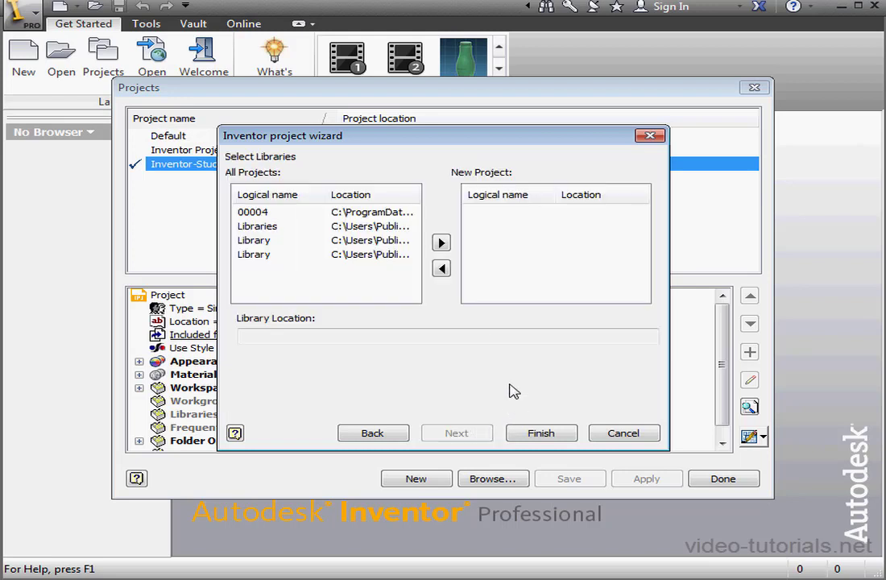
pyautogui.click(276, 226)
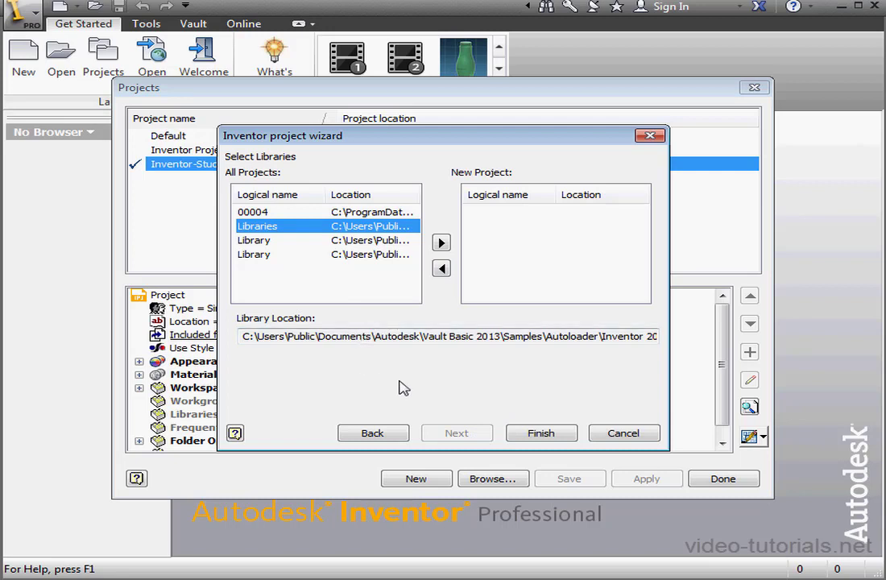
pyautogui.click(626, 435)
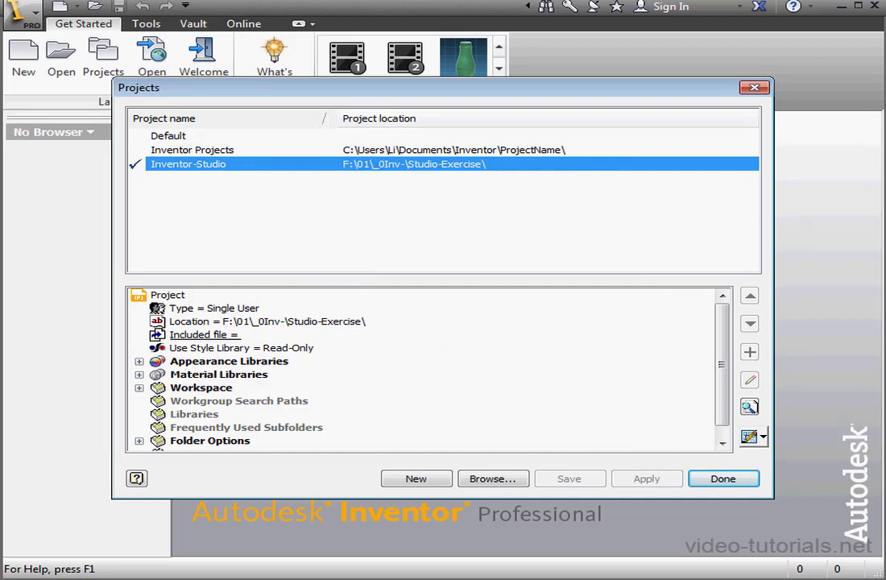
# - Switch the active project to Inventor Projects and then back to Inventor-Studio
pyautogui.doubleClick(224, 155)
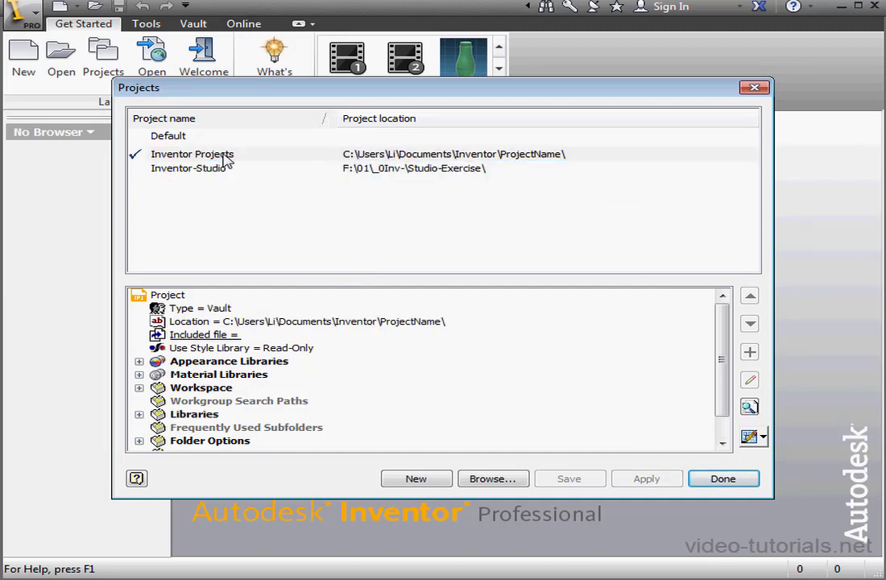
pyautogui.doubleClick(188, 167)
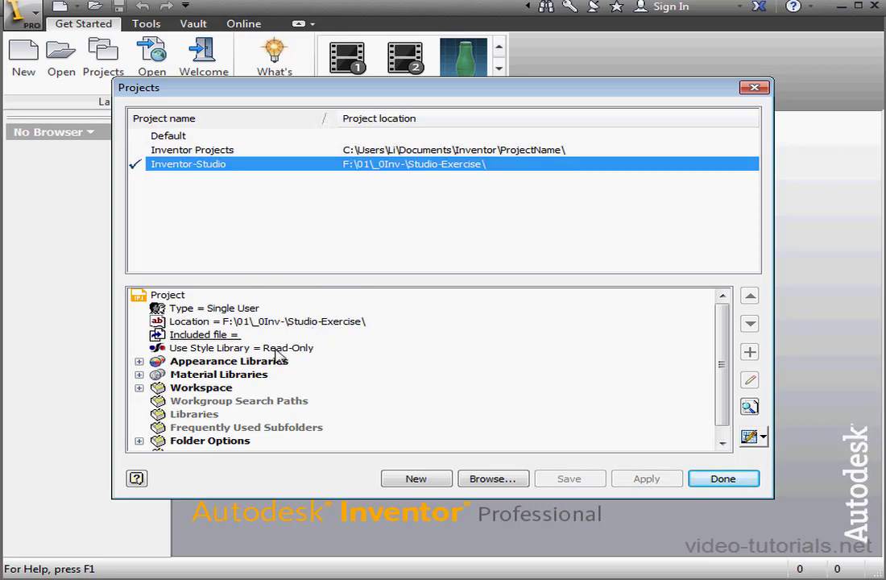
# - Add ML.adsklib from the Studio-Exercise 05 folder under the project's Material Libraries
pyautogui.click(138, 375)
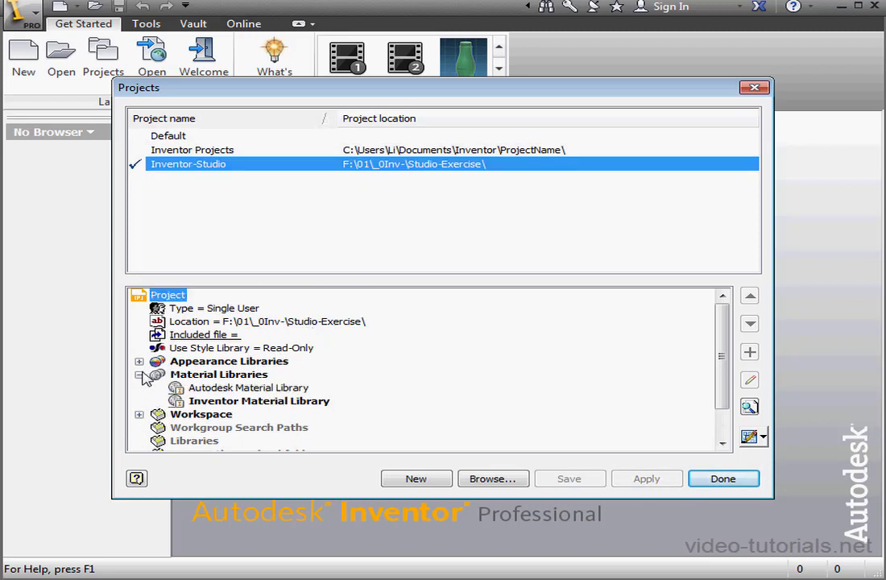
pyautogui.rightClick(219, 375)
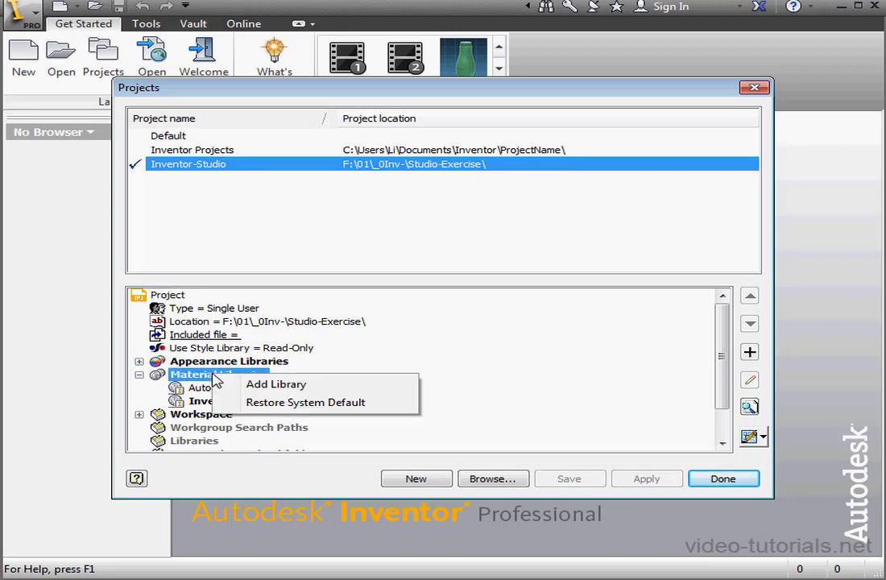
pyautogui.click(276, 384)
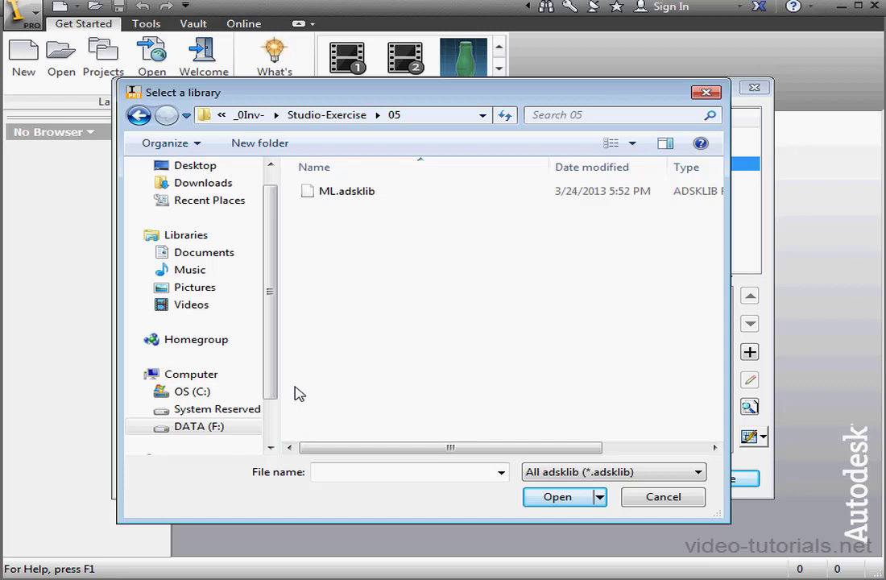
pyautogui.click(354, 193)
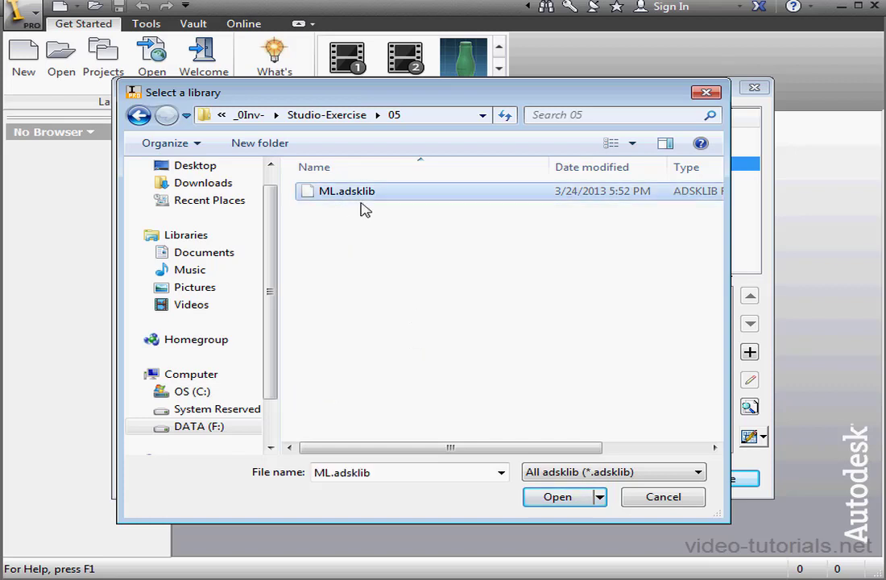
pyautogui.click(570, 499)
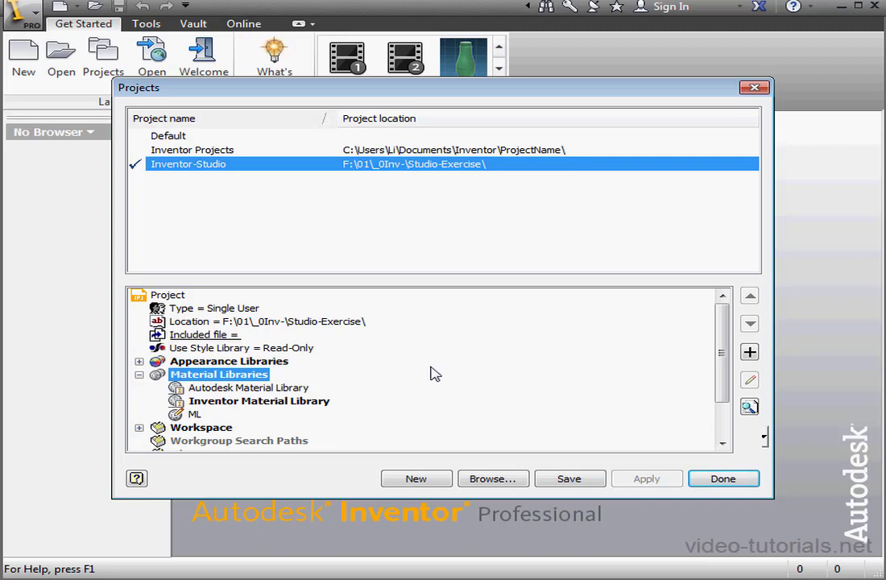
# - Set ML as Inventor-Studio's active material library, then finish and save the project changes
pyautogui.click(211, 414)
pyautogui.rightClick(215, 414)
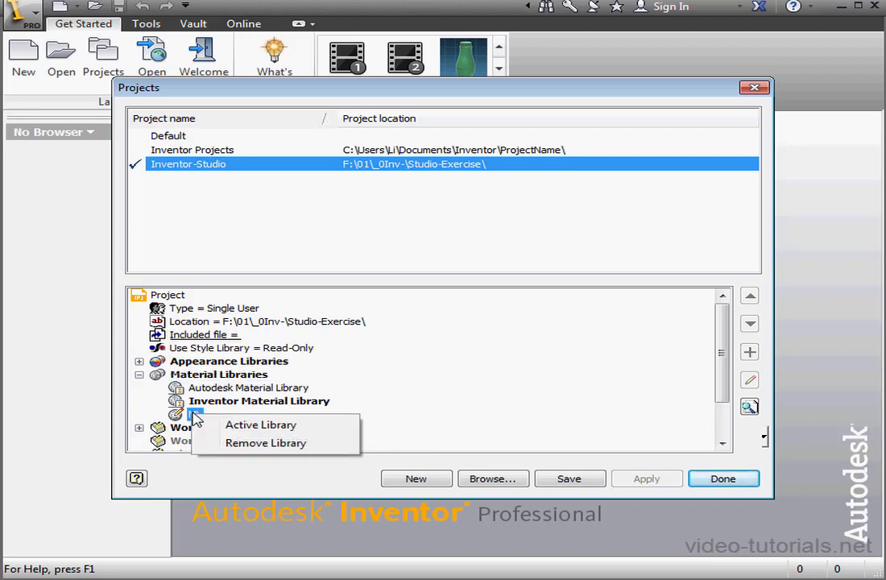
pyautogui.click(271, 425)
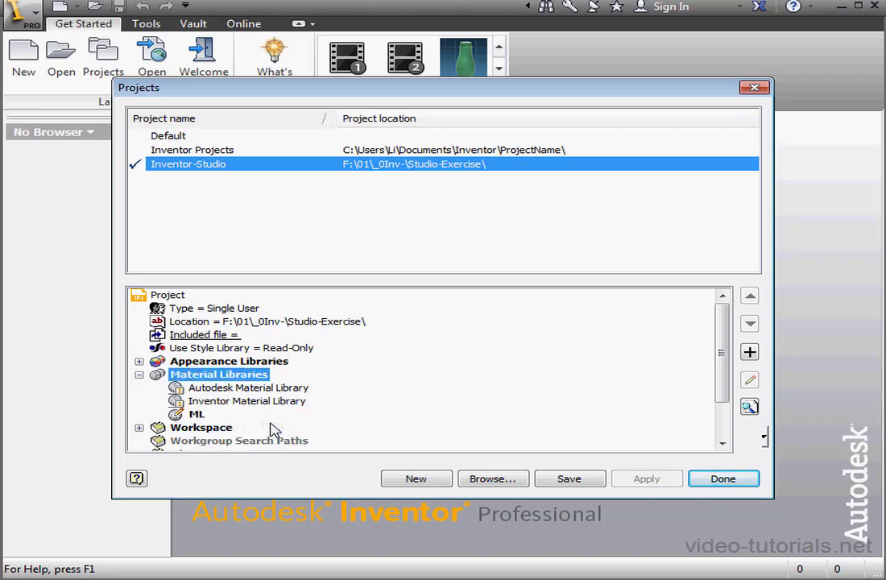
pyautogui.rightClick(197, 415)
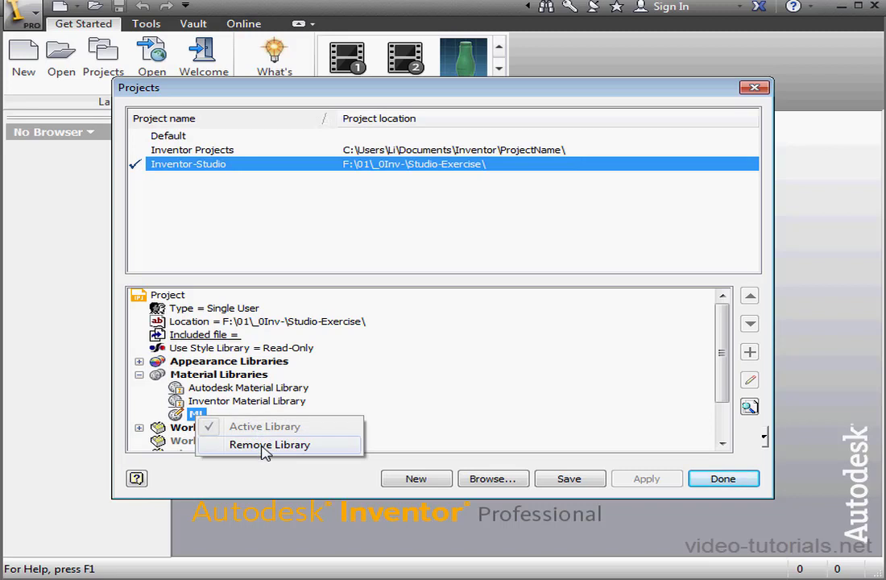
pyautogui.click(722, 479)
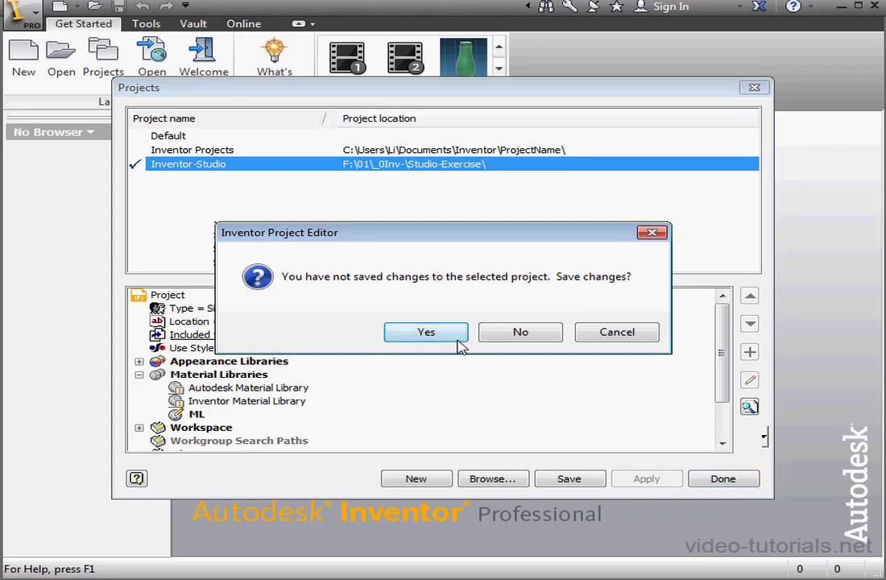
pyautogui.click(427, 333)
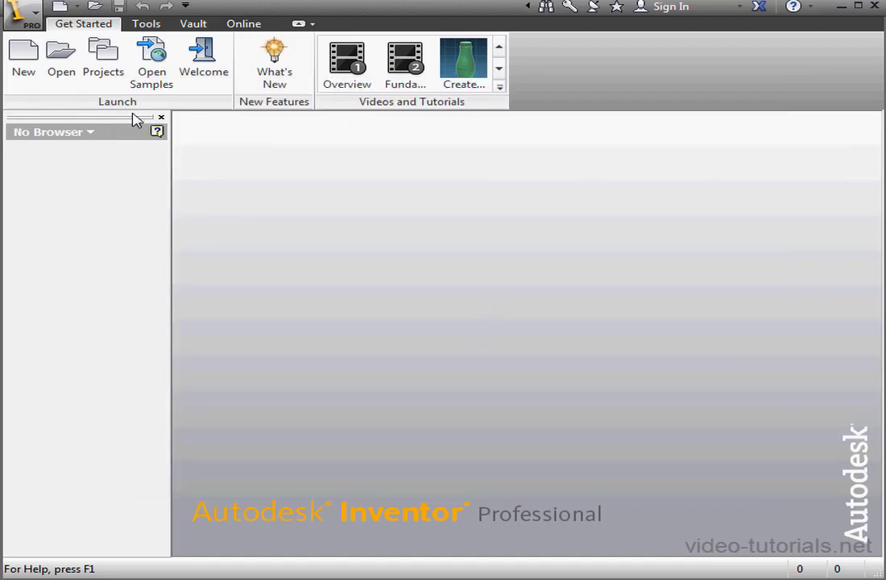
# - Create a new part, Part2, from the Standard (mm).ipt template
pyautogui.click(24, 53)
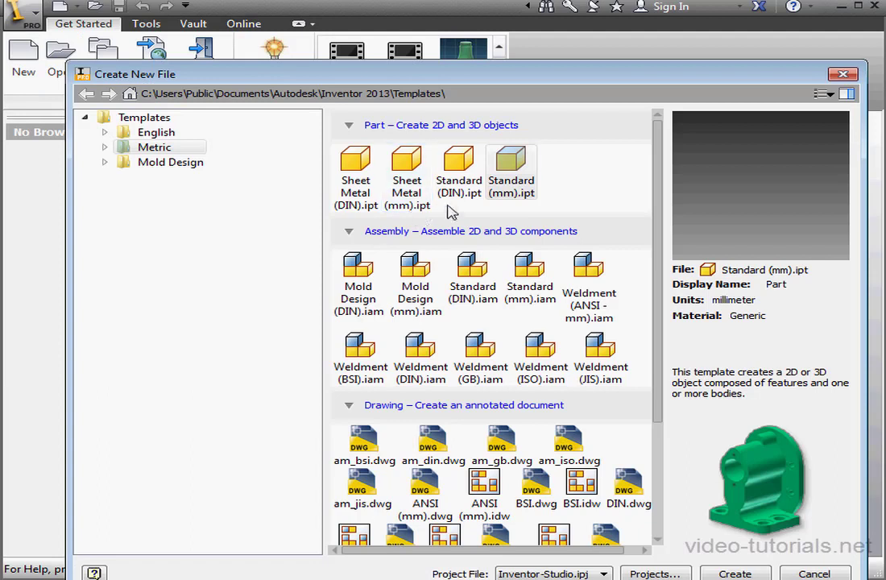
pyautogui.click(510, 165)
pyautogui.click(734, 574)
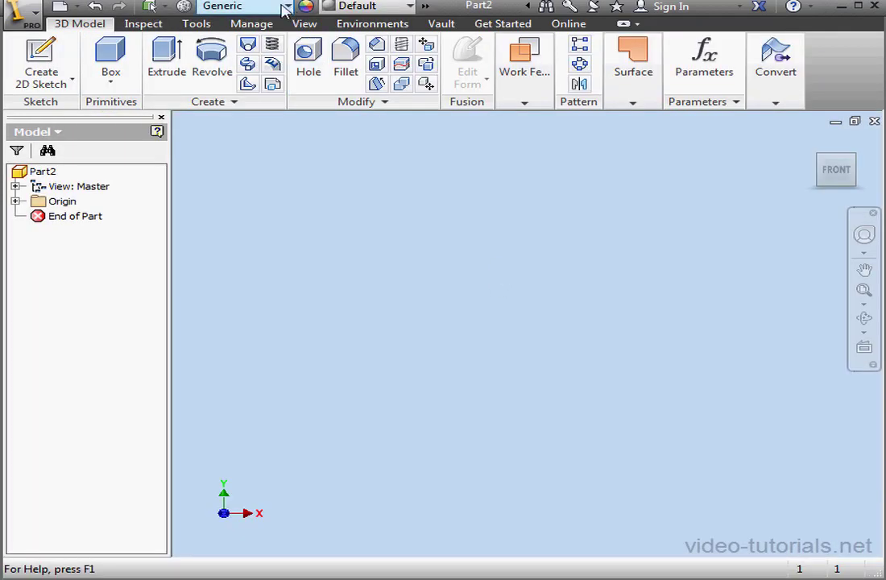
# - Bring up the Material Browser showing the ML library's three materials
pyautogui.click(287, 7)
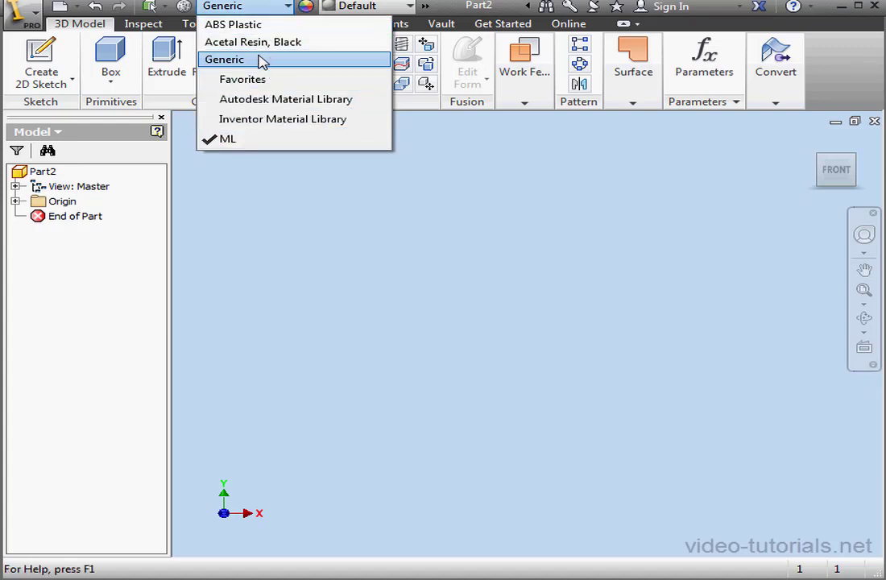
pyautogui.click(184, 7)
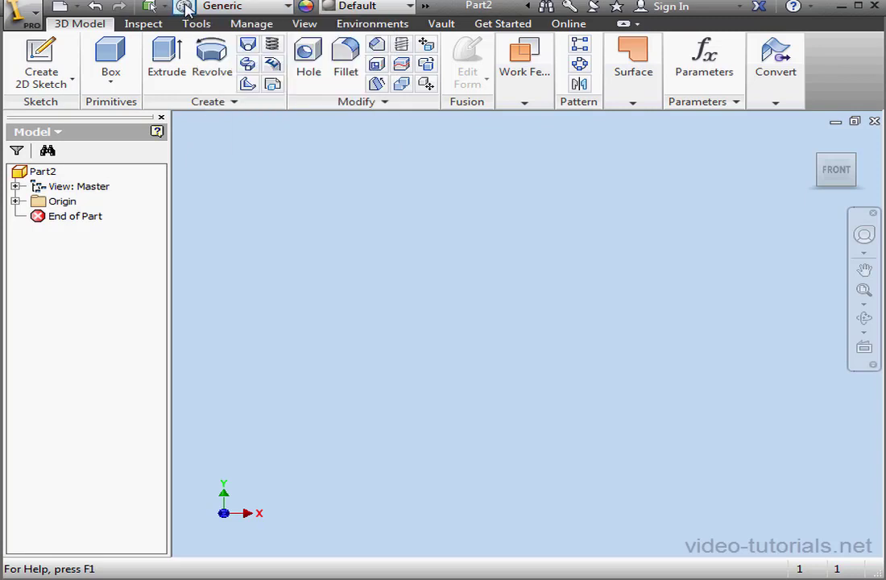
pyautogui.click(184, 8)
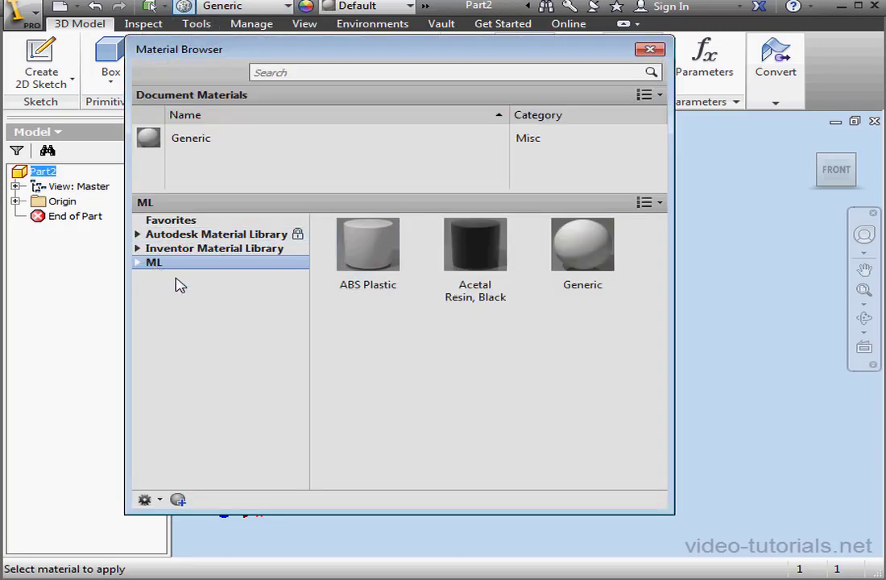
# - Expand ML to view Category-01's three materials, then close the Material Browser
pyautogui.click(138, 264)
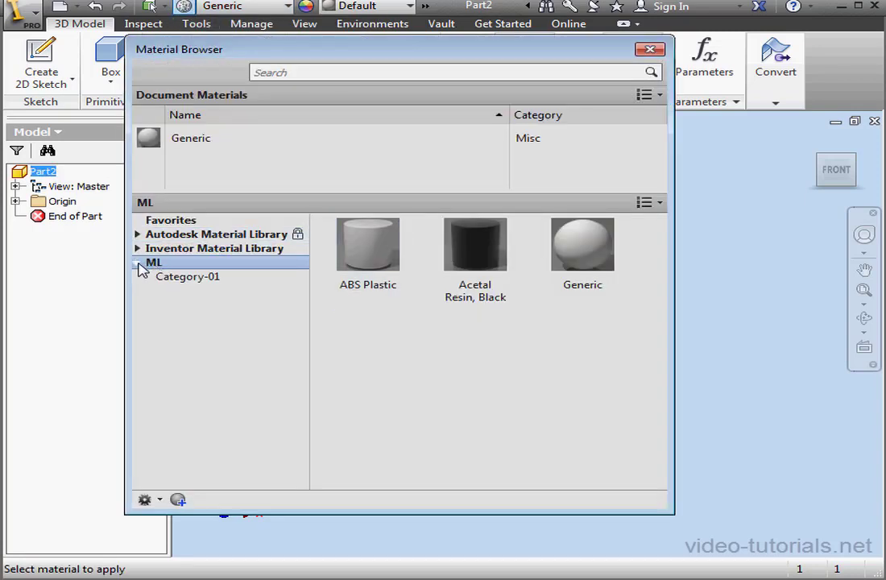
pyautogui.click(202, 278)
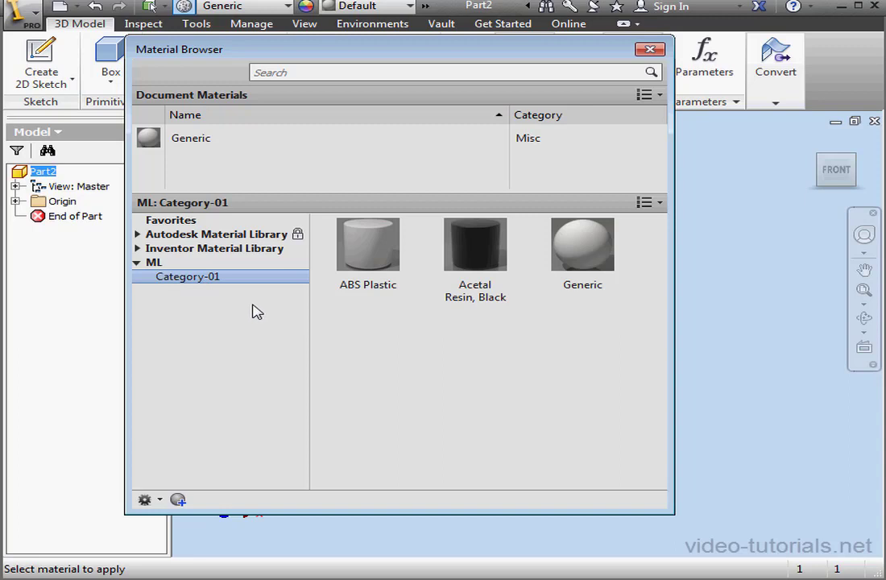
pyautogui.click(652, 50)
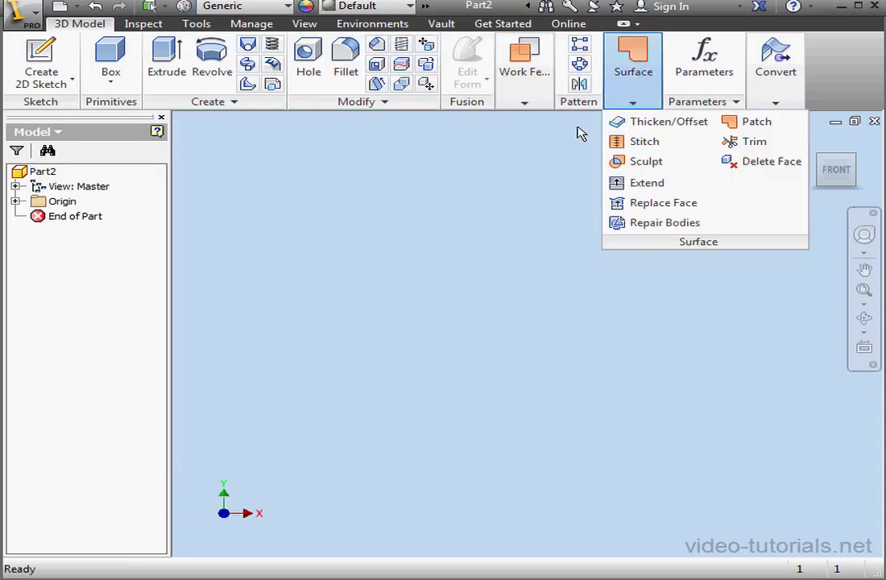